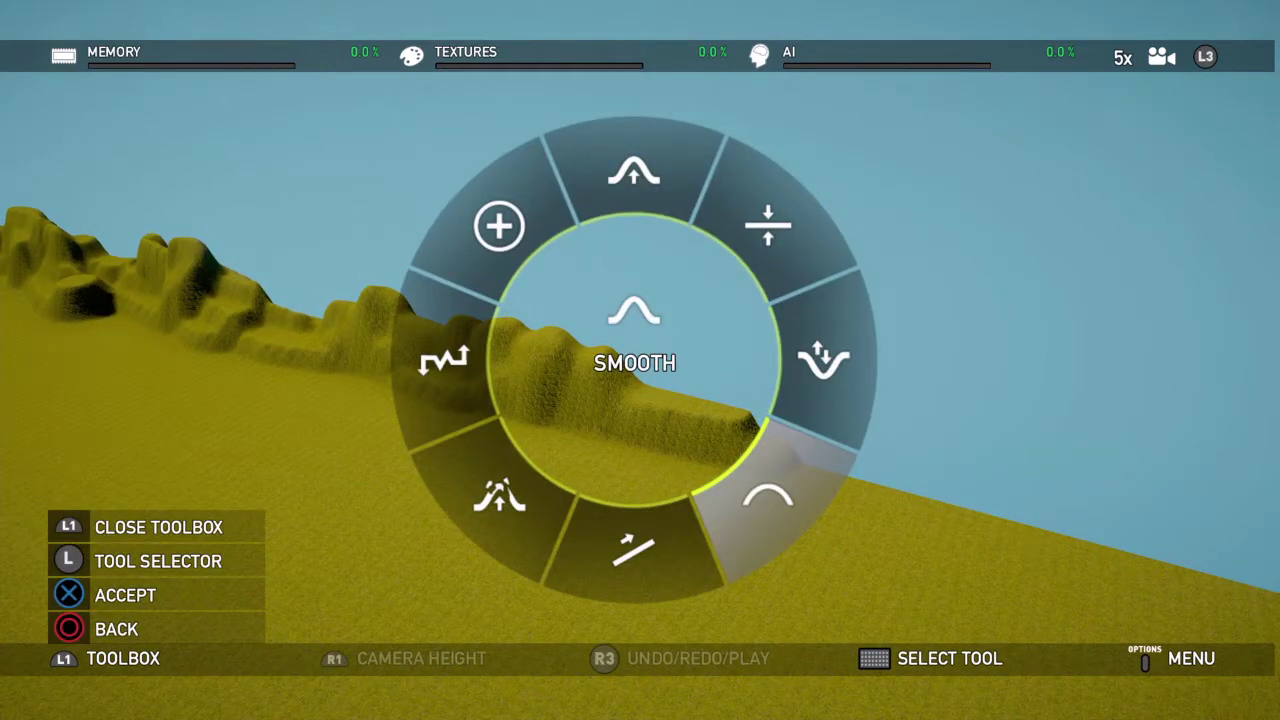
- Set the environment's backdrop to Alpine
key(Escape)
key(Escape)
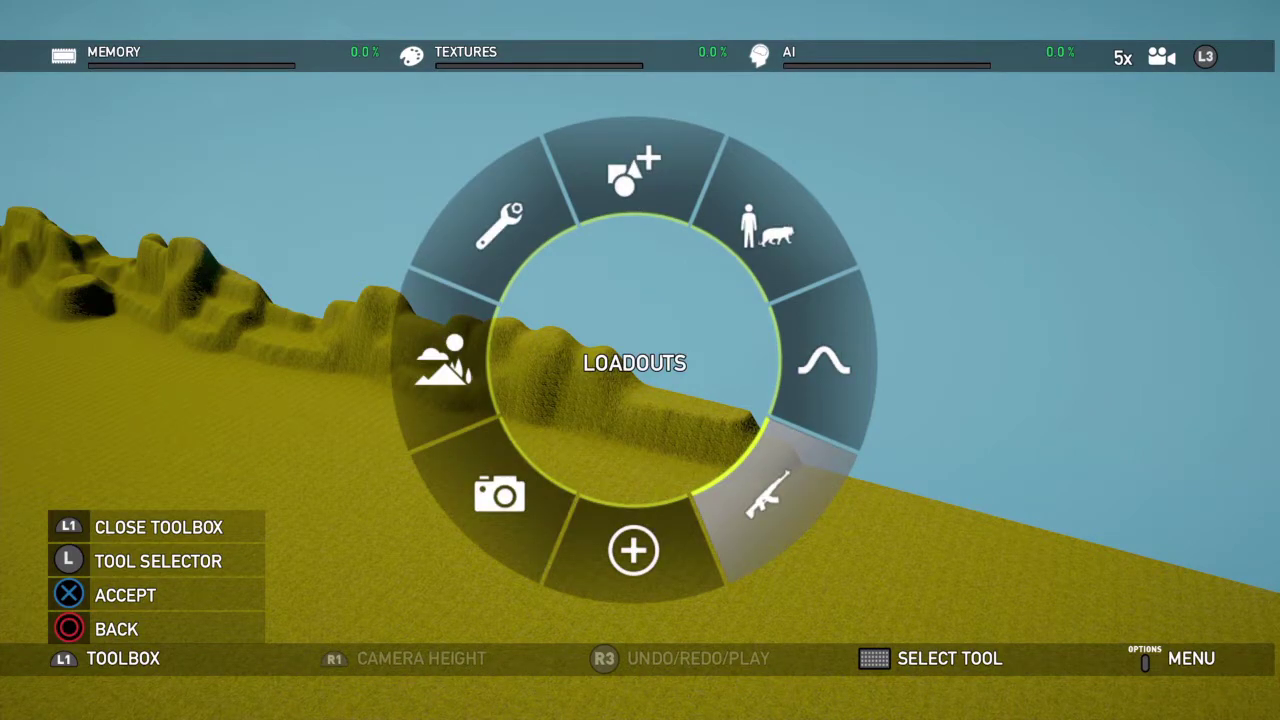
key(Return)
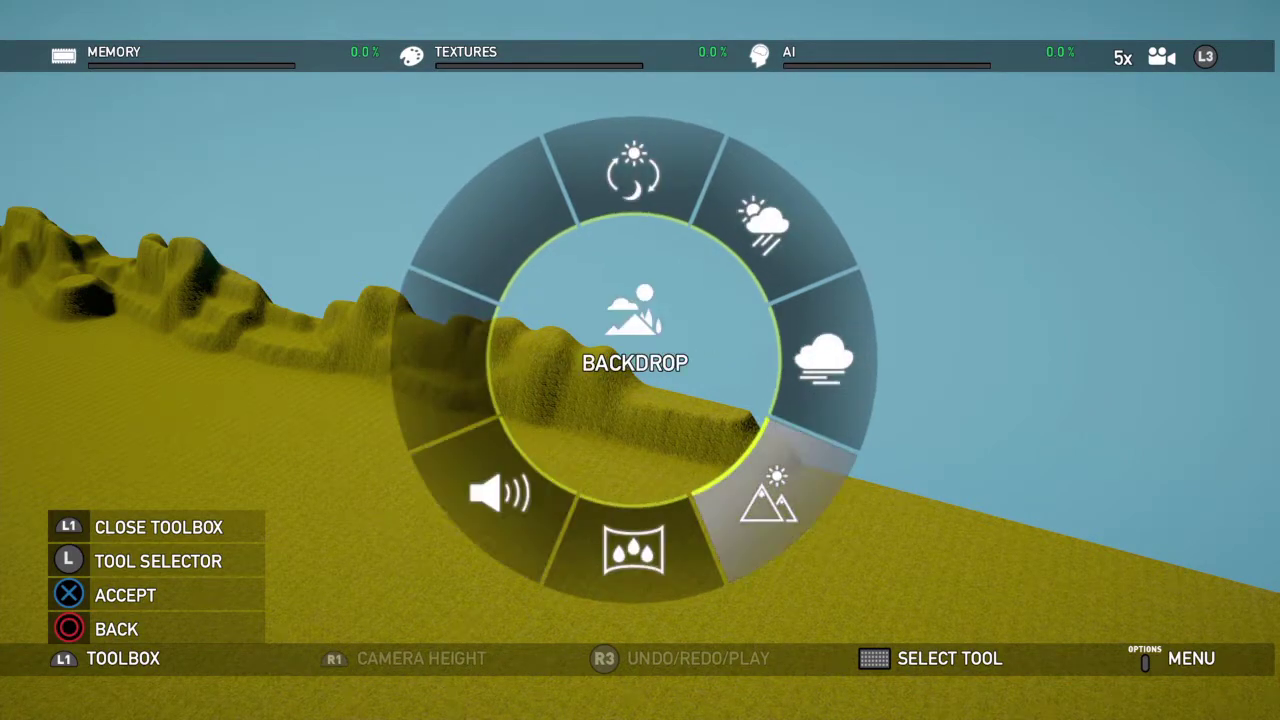
key(Return)
key(Right)
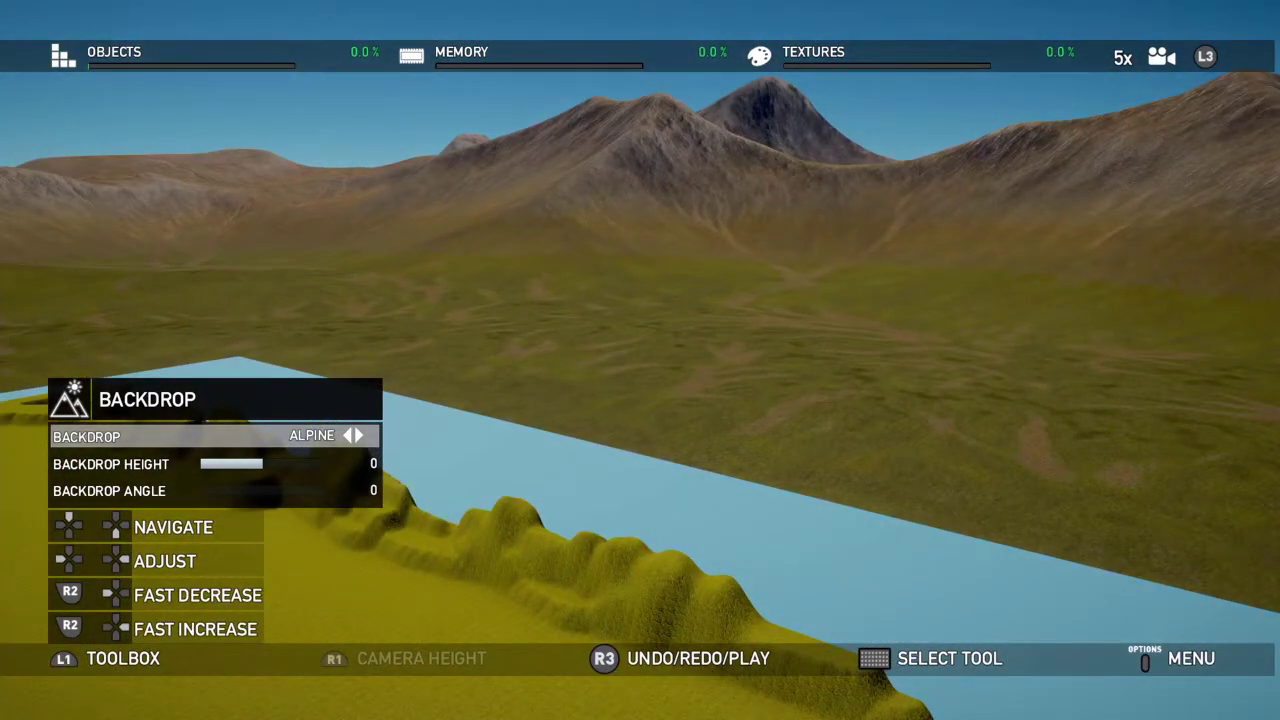
- Roughen the flat ground inside the ridges with the Noise tool at radius 44 and soften it with the Smooth tool
key(L1)
key(L1)
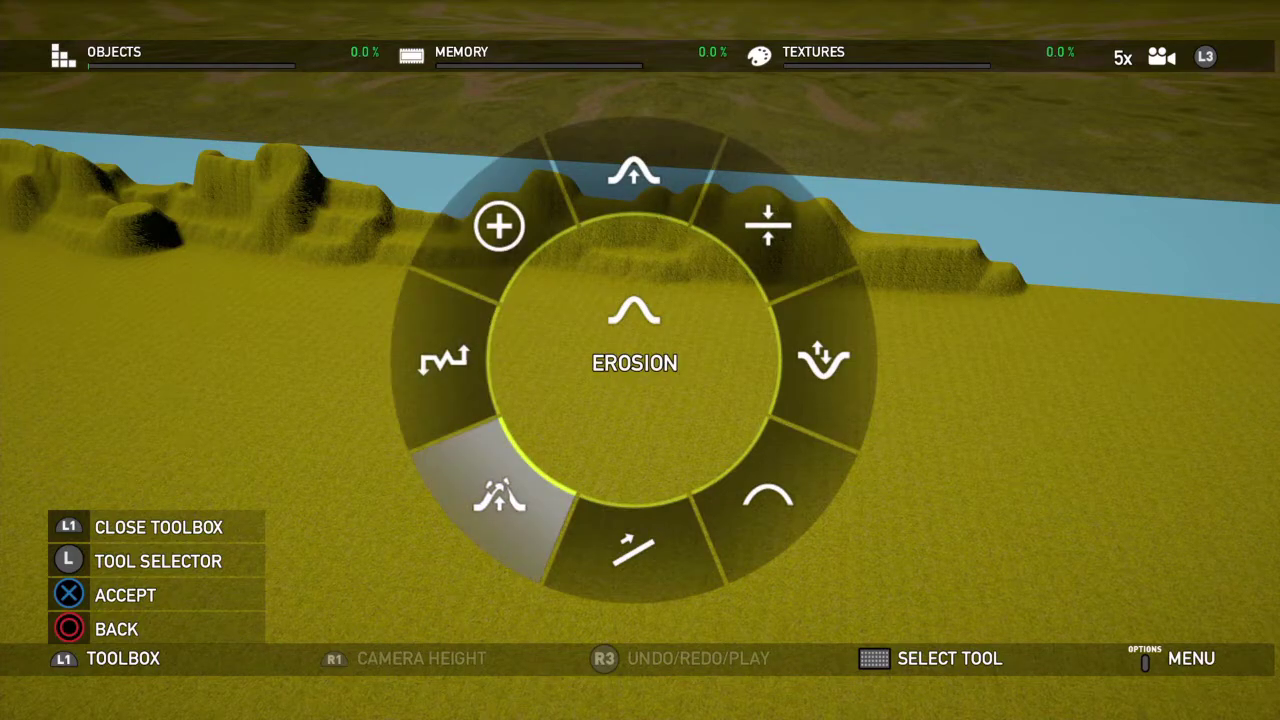
key(Return)
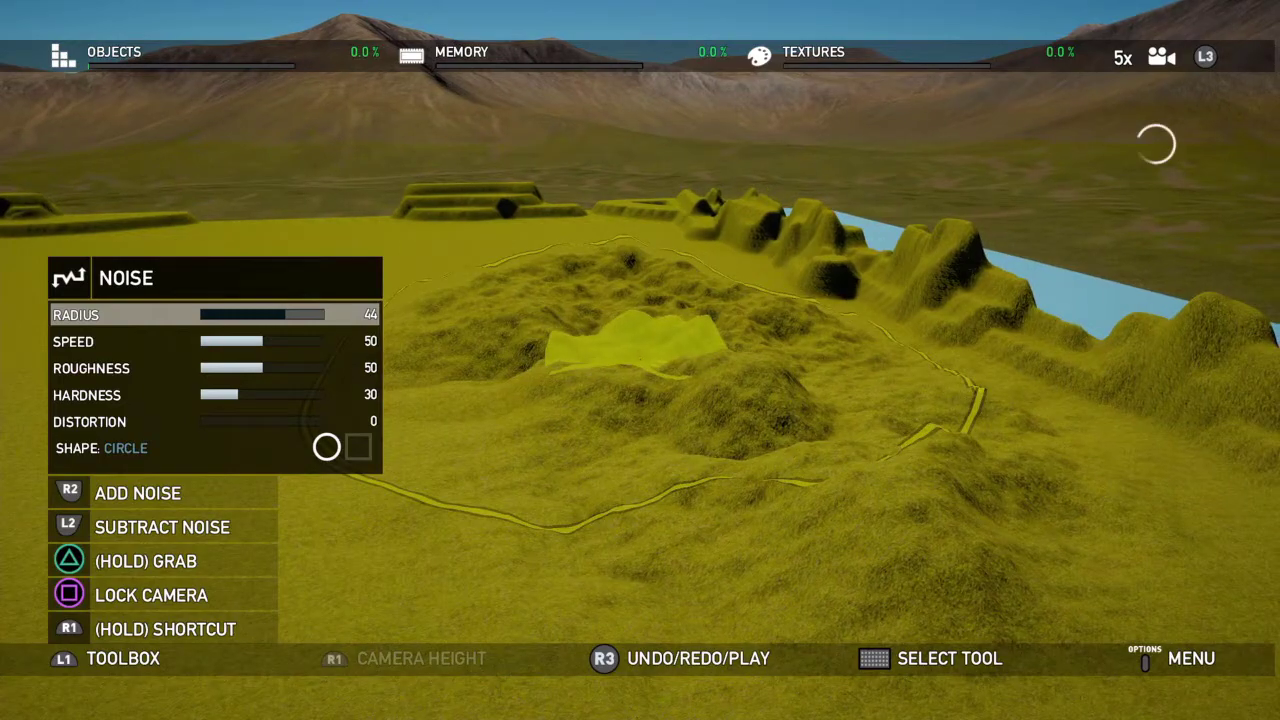
key(Down)
key(Down)
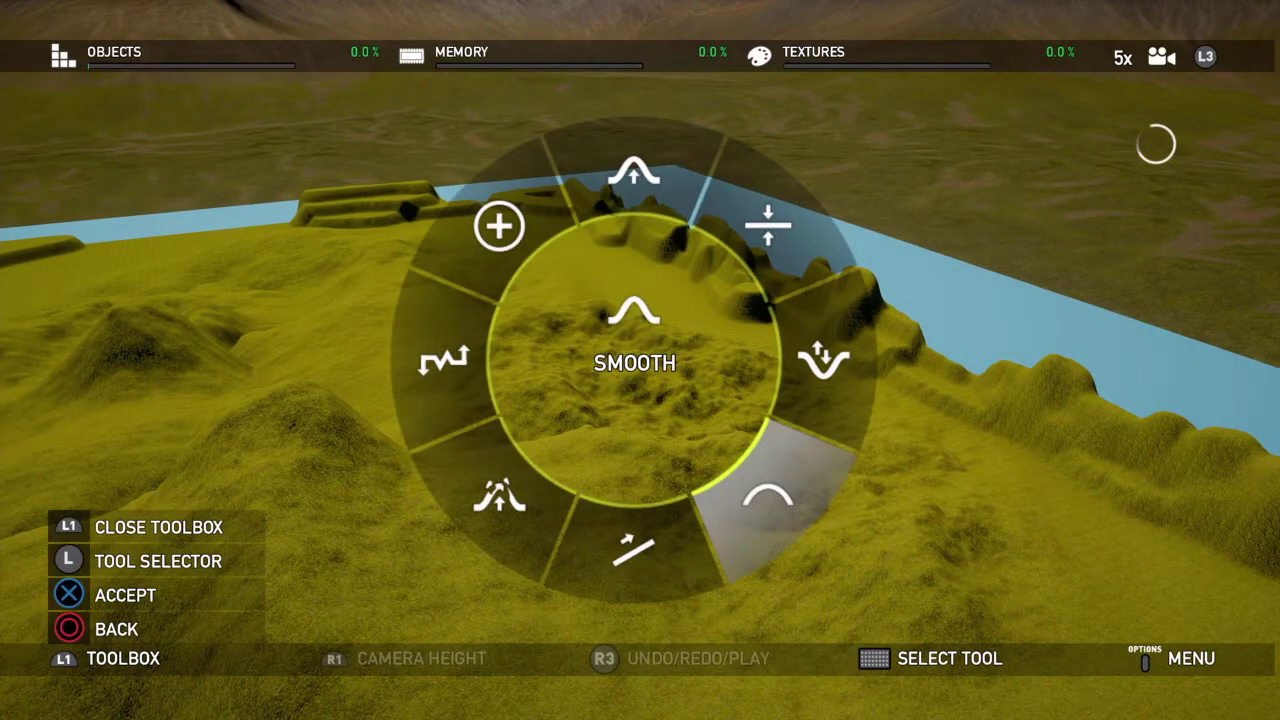
key(Return)
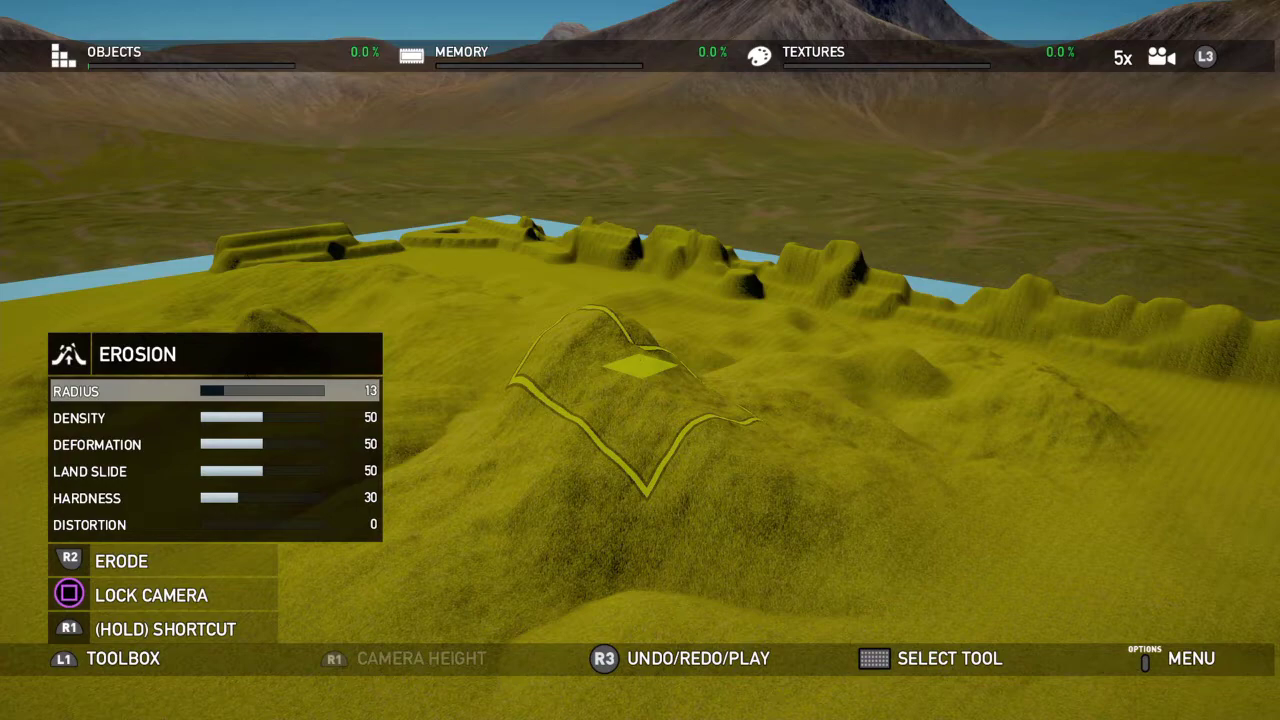
- Set the Erosion brush to radius 3 and density 35 over the ridge along the map edge
key(R1)
key(Right)
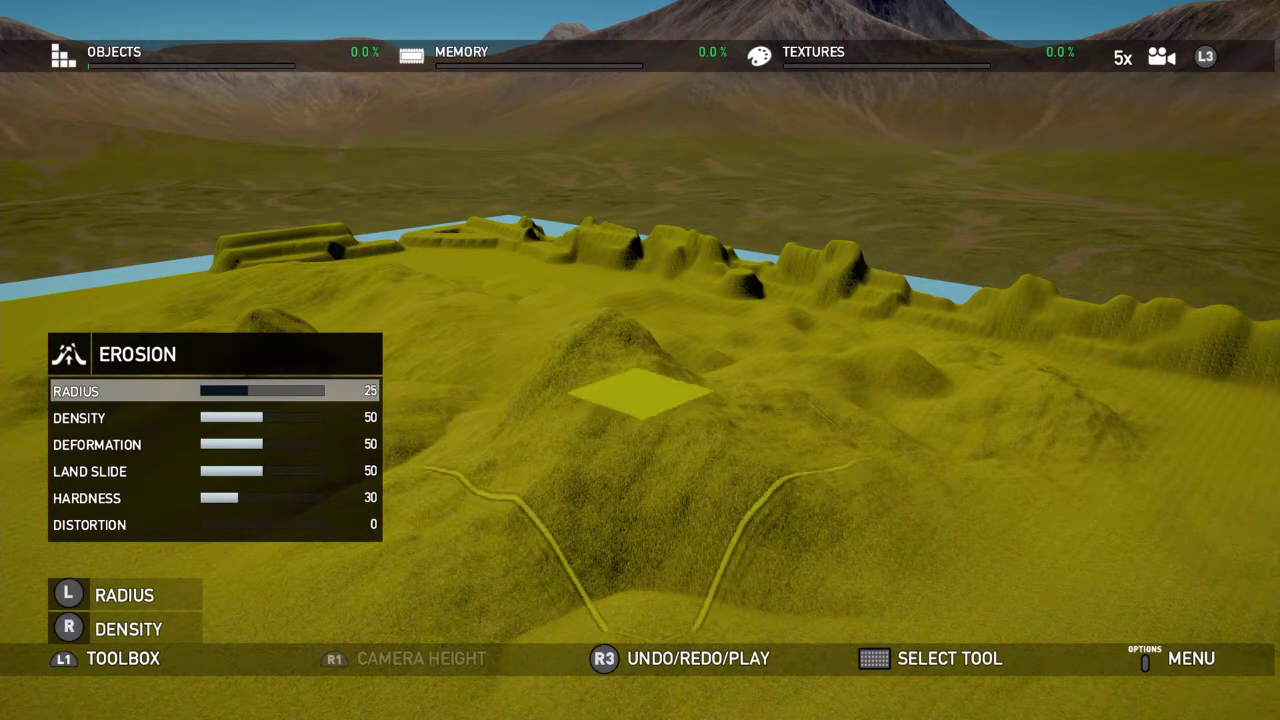
key(R1)
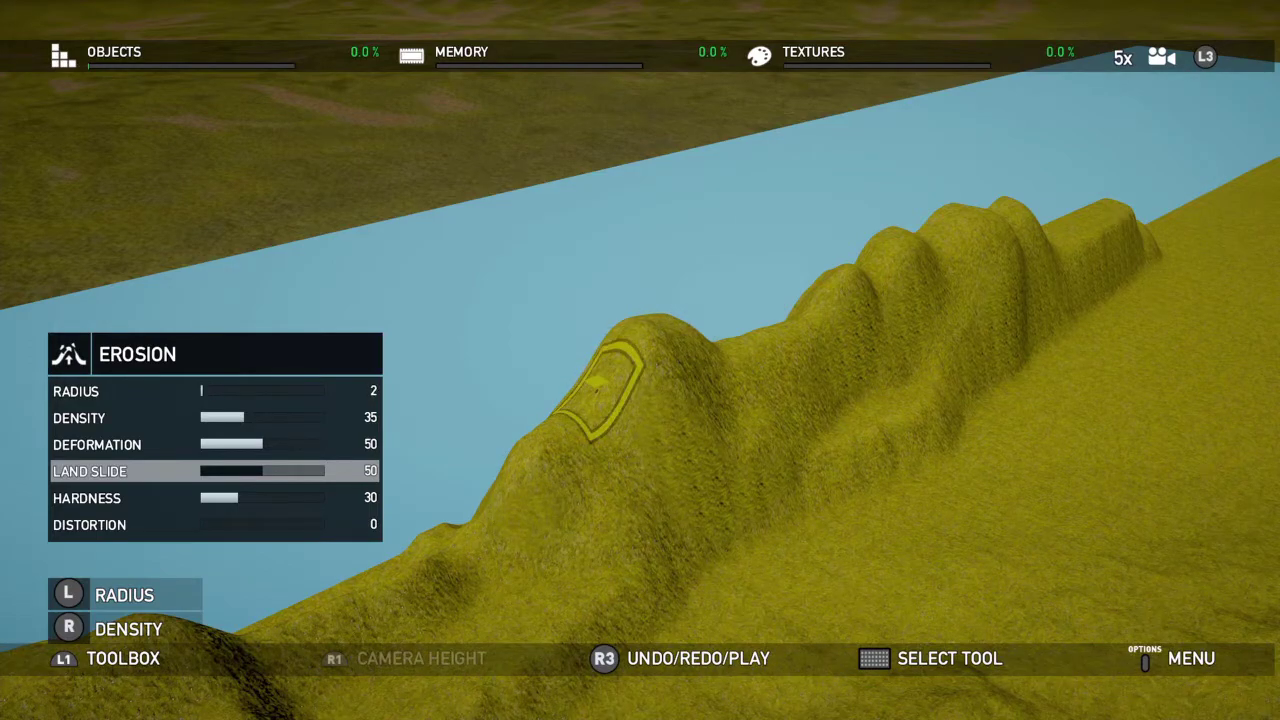
key(Up)
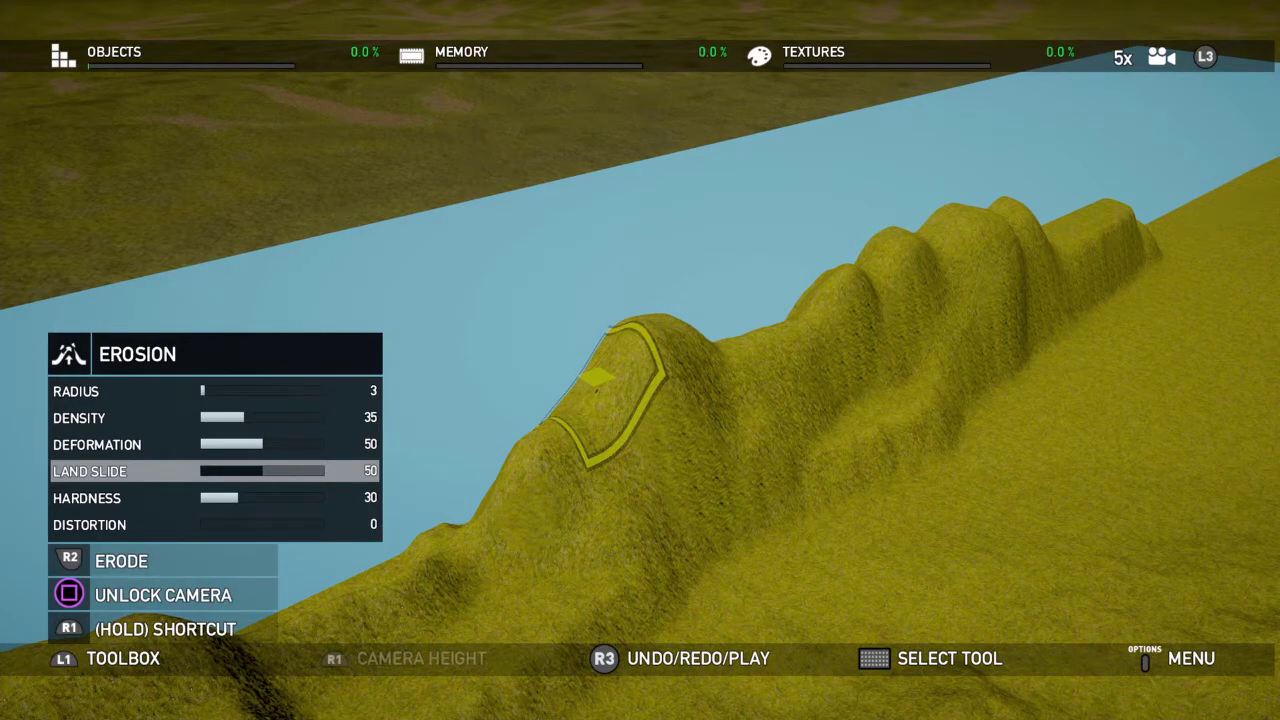